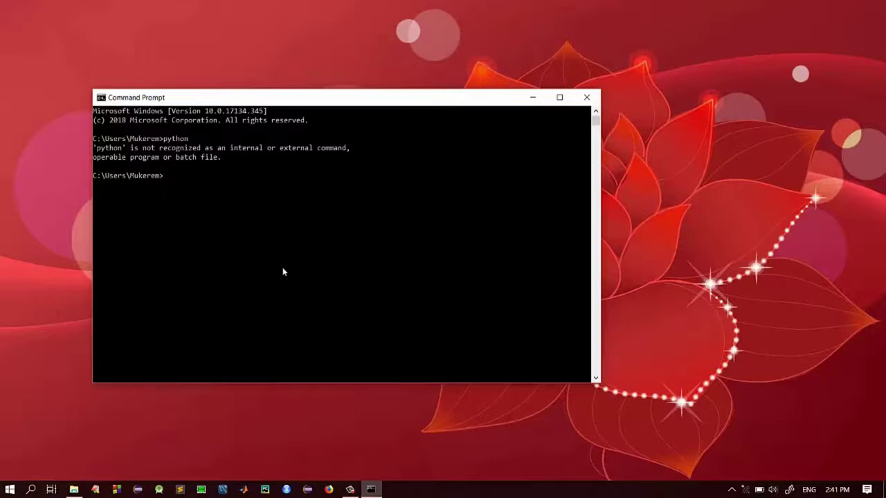
- Minimize the Command Prompt and open the folder application\python\Python27 on drive D
{"action": "left_click", "coordinate": [532, 98]}
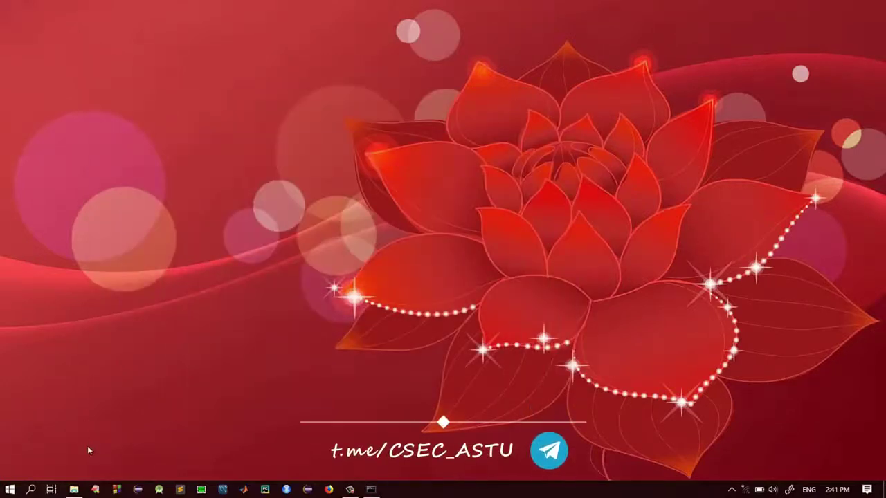
{"action": "key", "text": "super+e"}
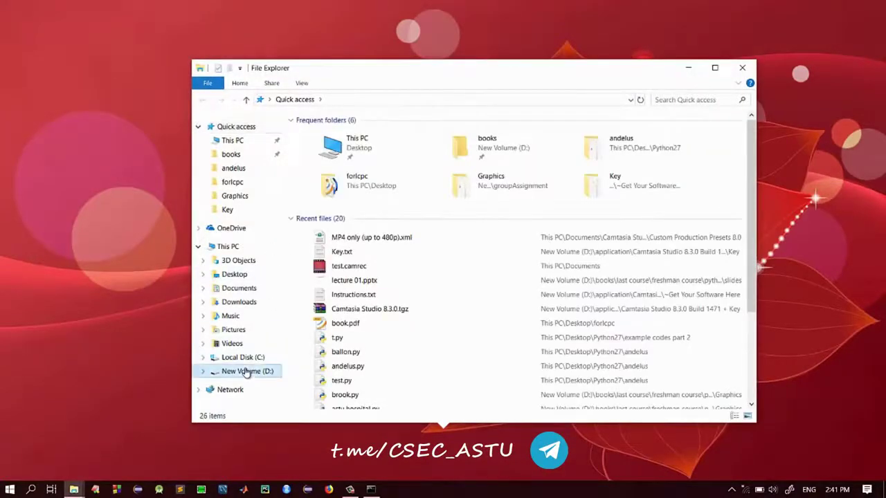
{"action": "left_click", "coordinate": [246, 371]}
{"action": "double_click", "coordinate": [319, 141]}
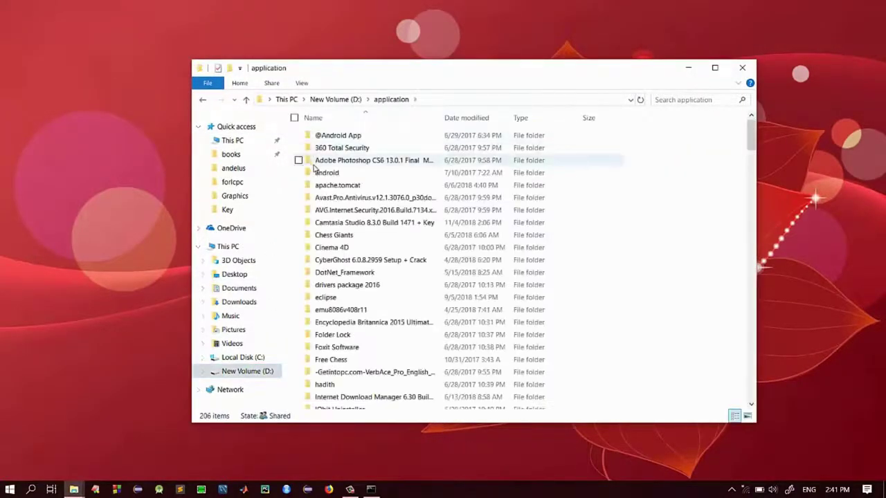
{"action": "scroll", "coordinate": [385, 320], "scroll_direction": "down", "scroll_amount": 5}
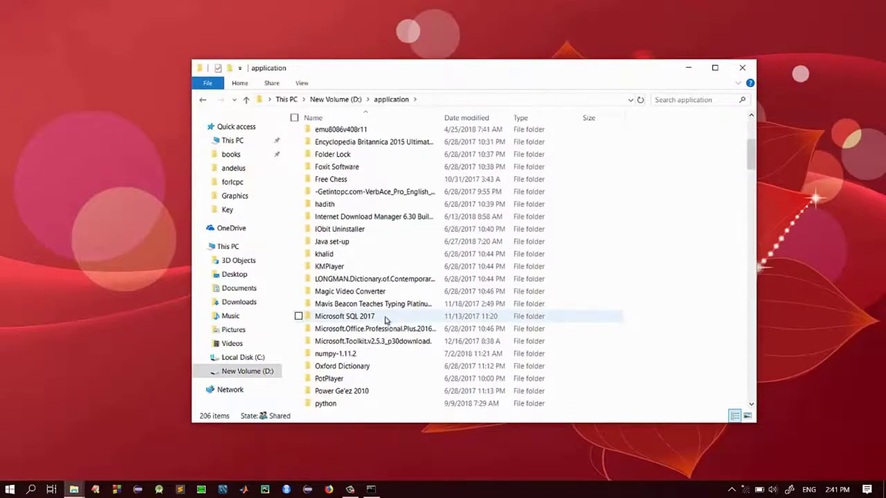
{"action": "scroll", "coordinate": [385, 321], "scroll_direction": "down", "scroll_amount": 2}
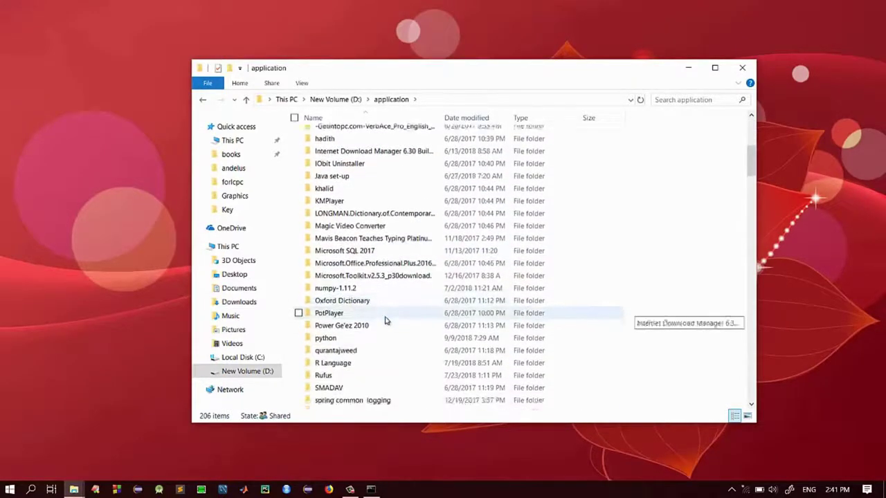
{"action": "left_click", "coordinate": [323, 338]}
{"action": "double_click", "coordinate": [323, 337]}
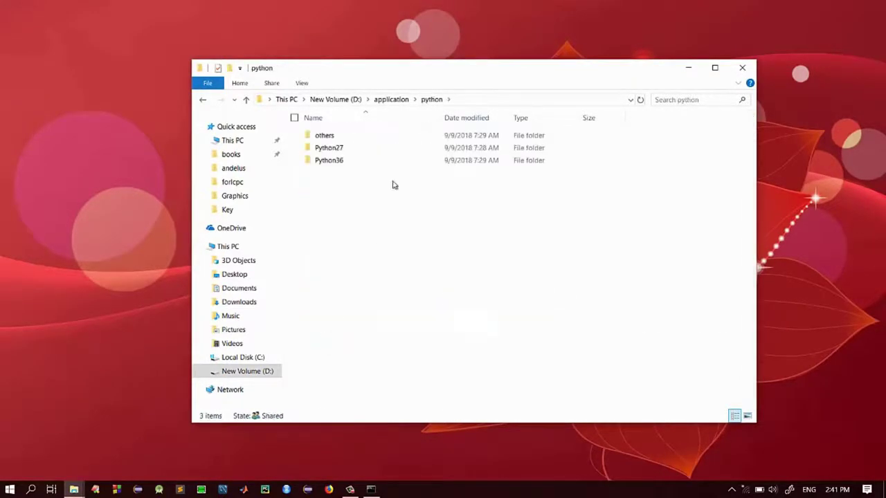
{"action": "double_click", "coordinate": [317, 150]}
- Install Python 2.7.10 from python-2.7.10.msi and finish its setup
{"action": "left_click", "coordinate": [341, 260]}
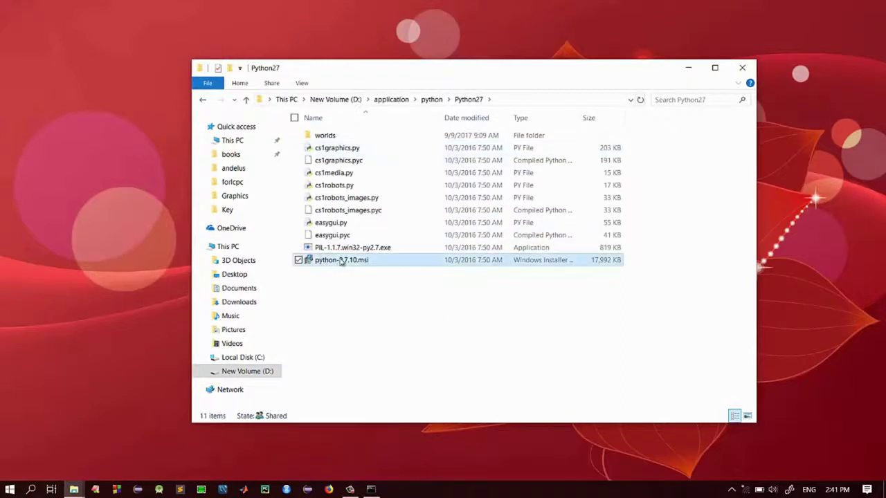
{"action": "double_click", "coordinate": [341, 260]}
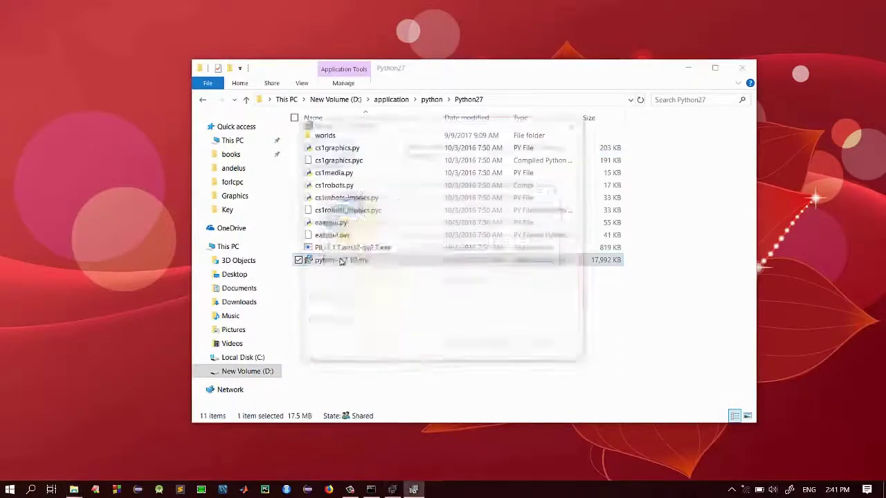
{"action": "left_click", "coordinate": [502, 349]}
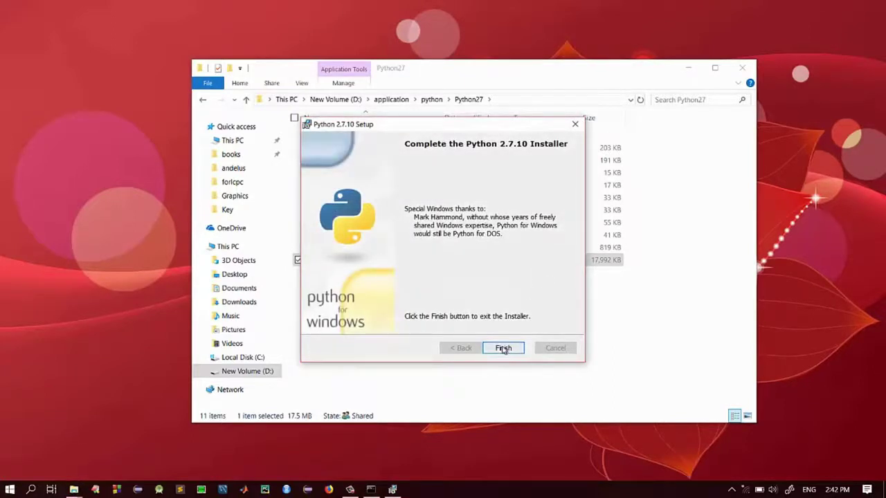
{"action": "left_click", "coordinate": [504, 348]}
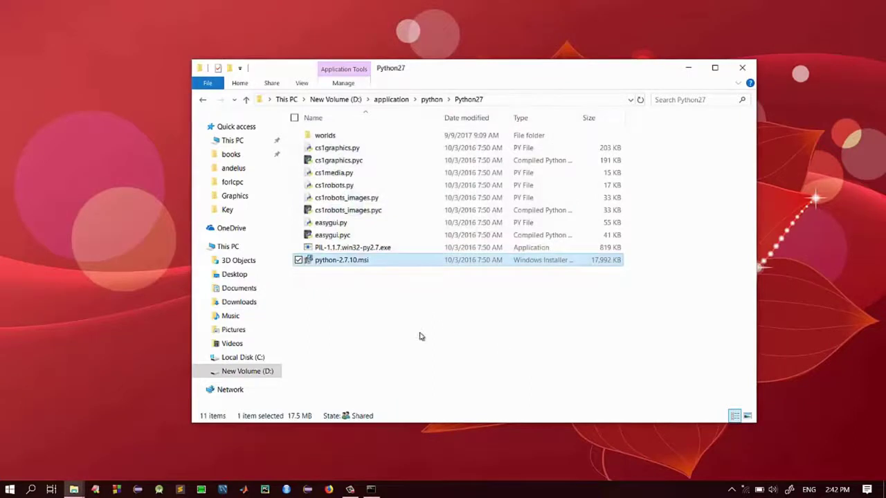
- Switch to the Command Prompt and run the python command to check the installation
{"action": "left_click", "coordinate": [372, 490]}
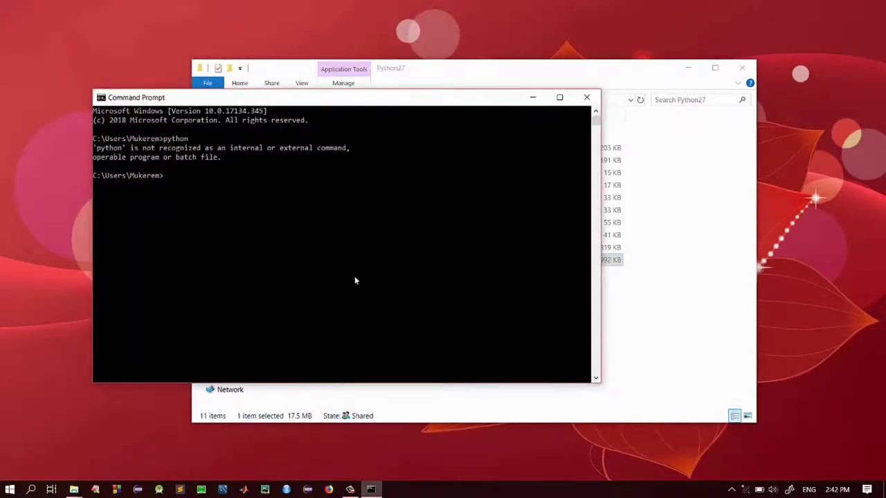
{"action": "type", "text": "python"}
{"action": "key", "text": "Return"}
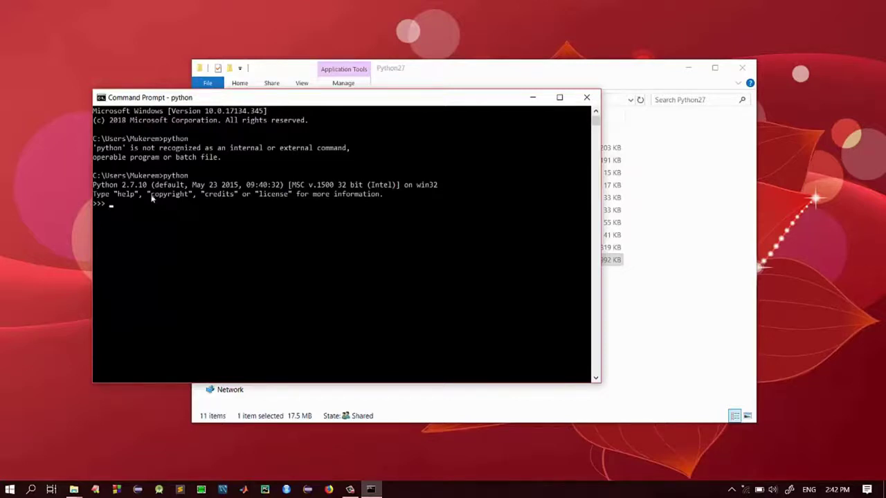
- Launch IDLE (Python GUI) and write "print 5" in a new file
{"action": "left_click", "coordinate": [10, 489]}
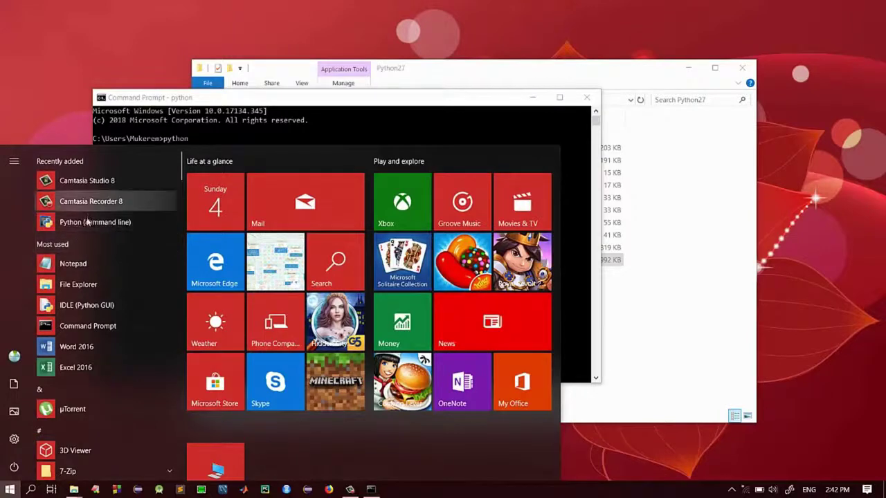
{"action": "left_click", "coordinate": [86, 305]}
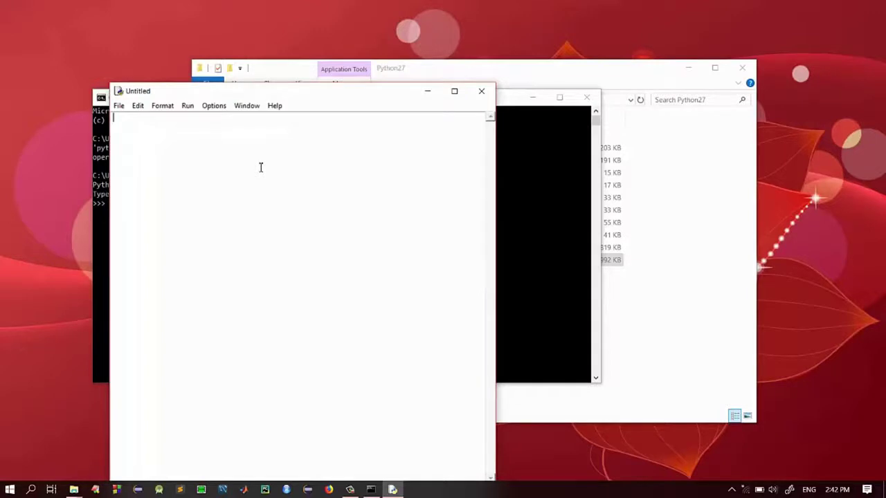
{"action": "type", "text": "fro"}
{"action": "key", "text": "BackSpace"}
{"action": "key", "text": "BackSpace"}
{"action": "key", "text": "BackSpace"}
{"action": "type", "text": "pyint"}
- Run the script, saving it as test in the Python27 folder, and close the shell window
{"action": "key", "text": "F5"}
{"action": "key", "text": "Return"}
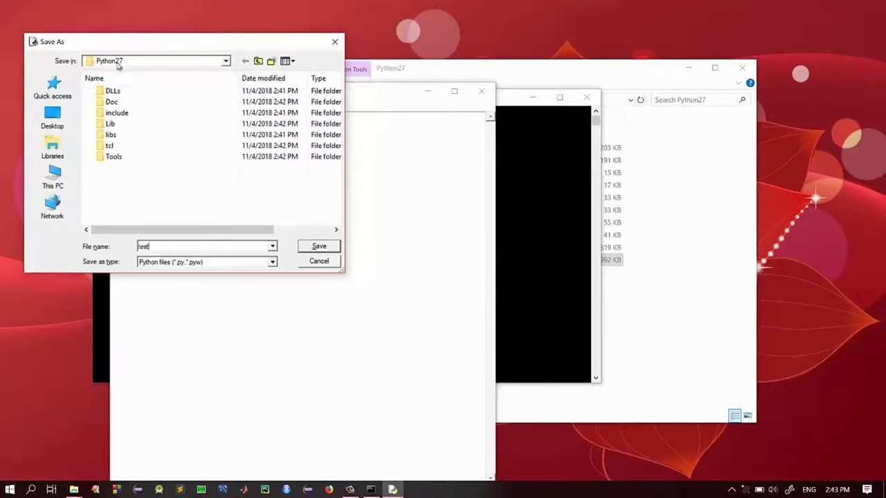
{"action": "left_click", "coordinate": [320, 249]}
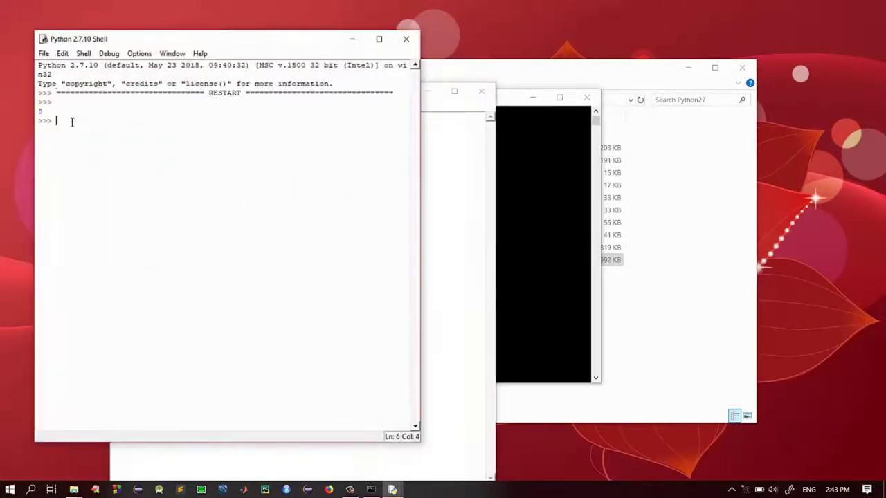
{"action": "left_click", "coordinate": [408, 40]}
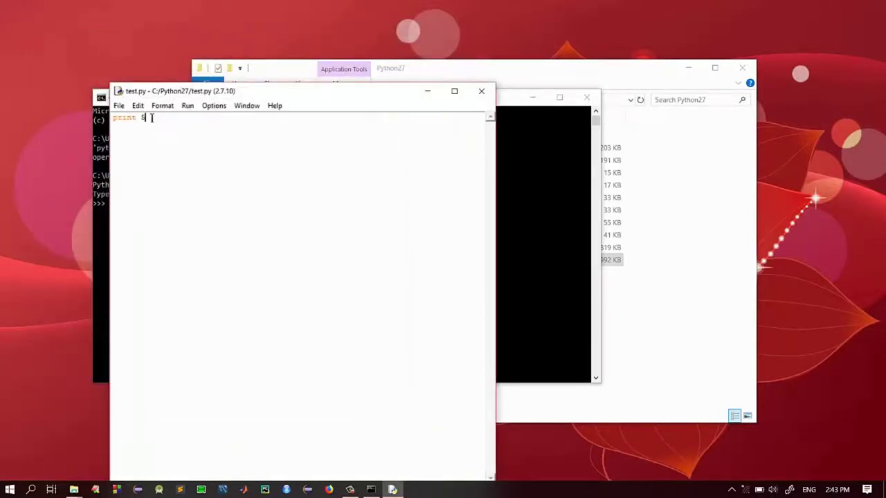
- Replace the contents of test.py with "from cs1robots import *", then save and run the script
{"action": "left_click_drag", "start_coordinate": [152, 119], "coordinate": [95, 119]}
{"action": "key", "text": "Delete"}
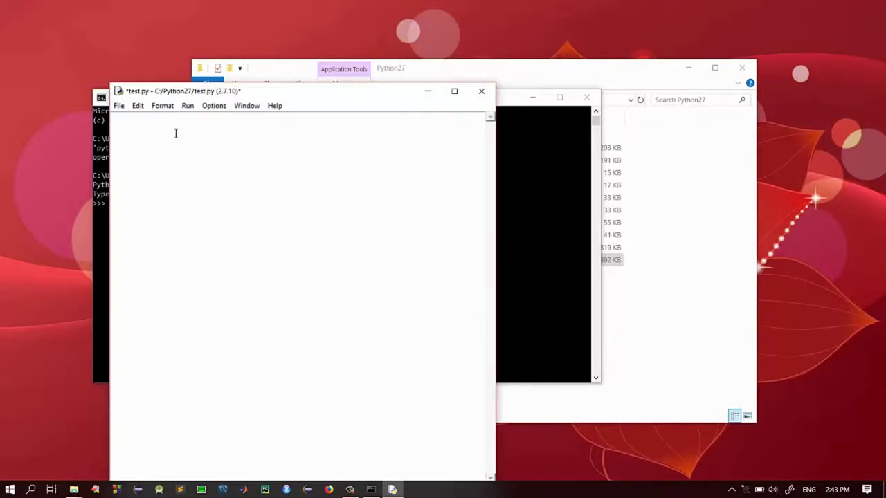
{"action": "type", "text": "from cs1robots import *"}
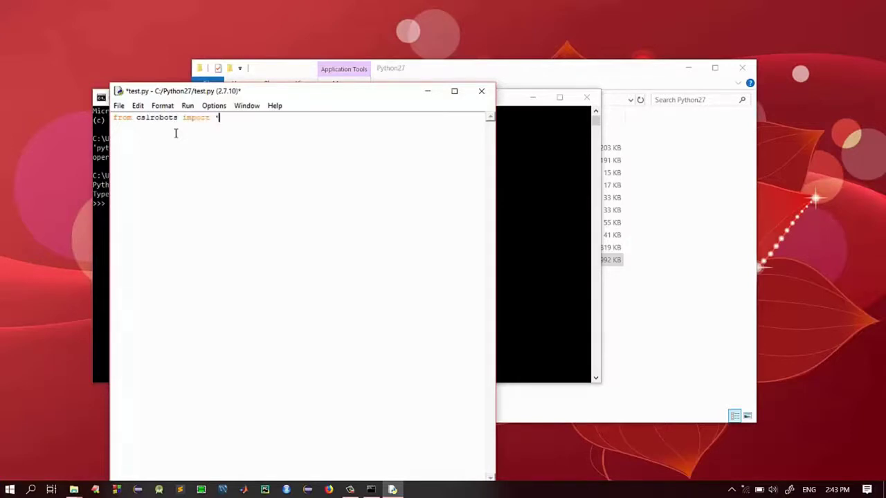
{"action": "double_click", "coordinate": [158, 118]}
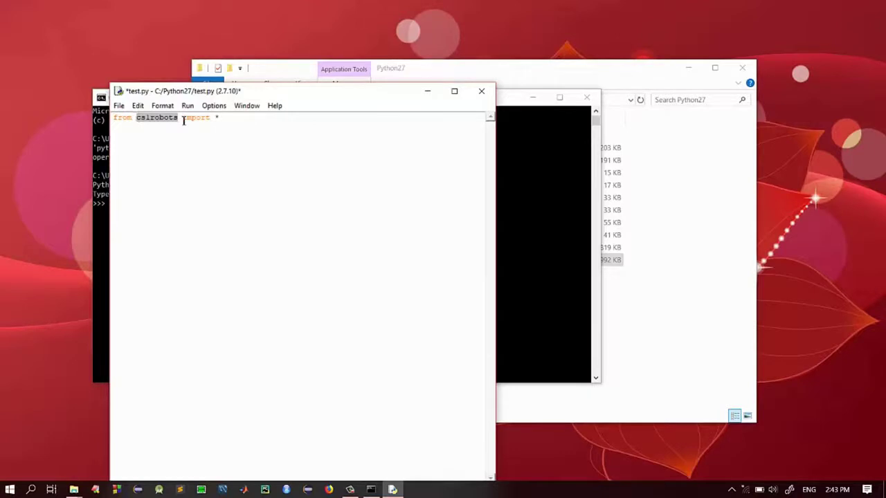
{"action": "key", "text": "F5"}
{"action": "key", "text": "Return"}
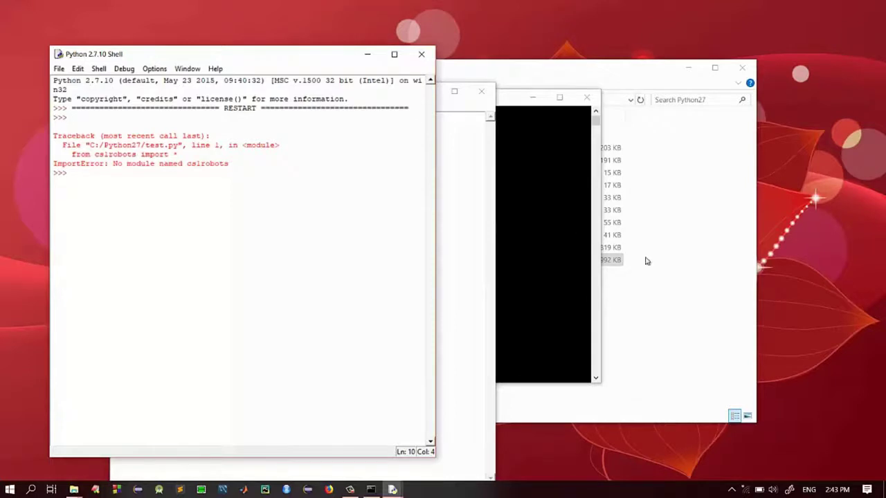
- Return to the installer folder and install PIL-1.1.7 from PIL-1.1.7.win32-py2.7.exe for Python 2.7
{"action": "left_click", "coordinate": [651, 289]}
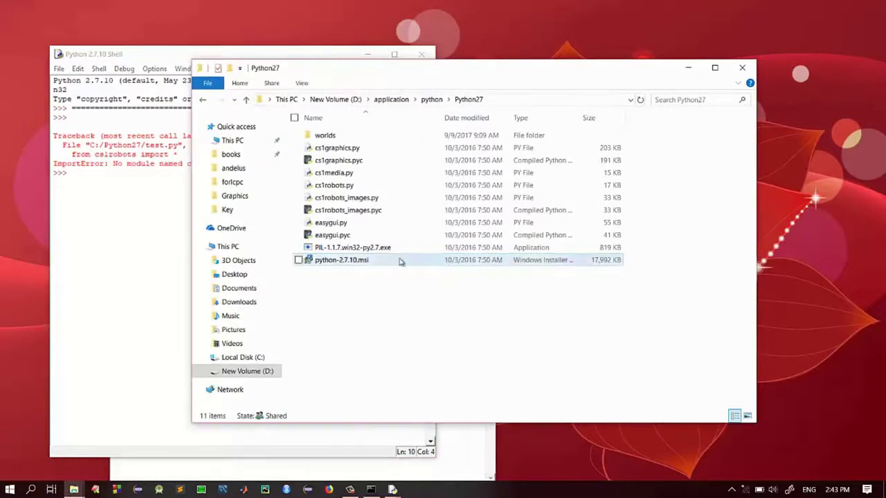
{"action": "left_click", "coordinate": [319, 247]}
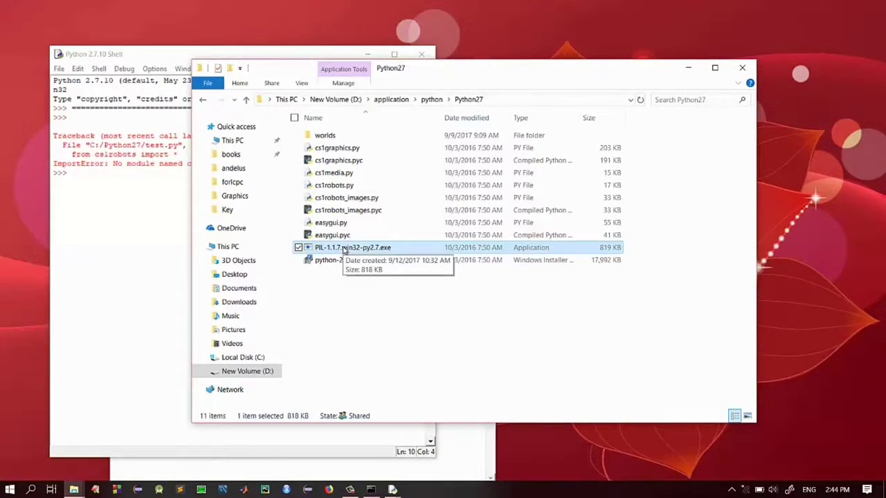
{"action": "double_click", "coordinate": [344, 248]}
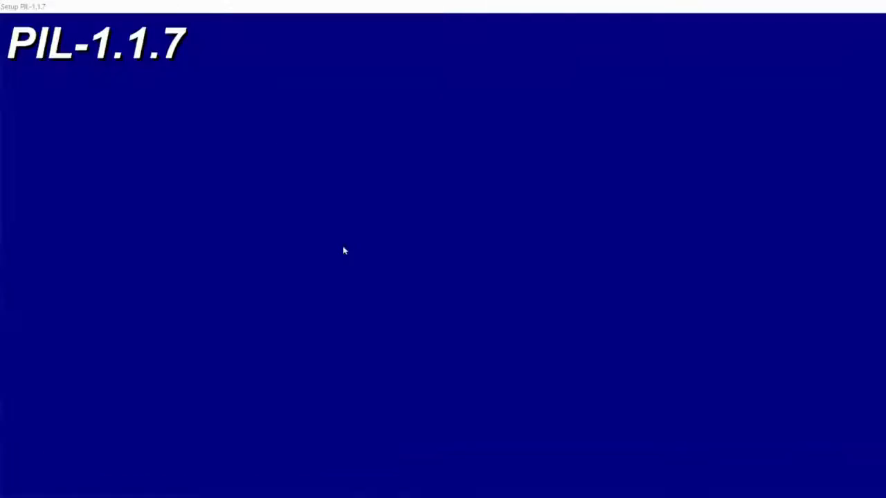
{"action": "left_click", "coordinate": [543, 352]}
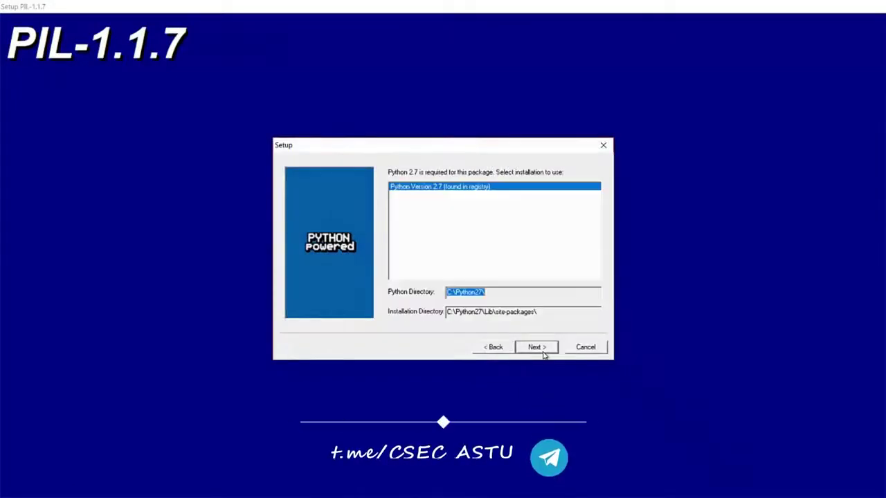
{"action": "left_click", "coordinate": [534, 351]}
{"action": "left_click", "coordinate": [534, 351]}
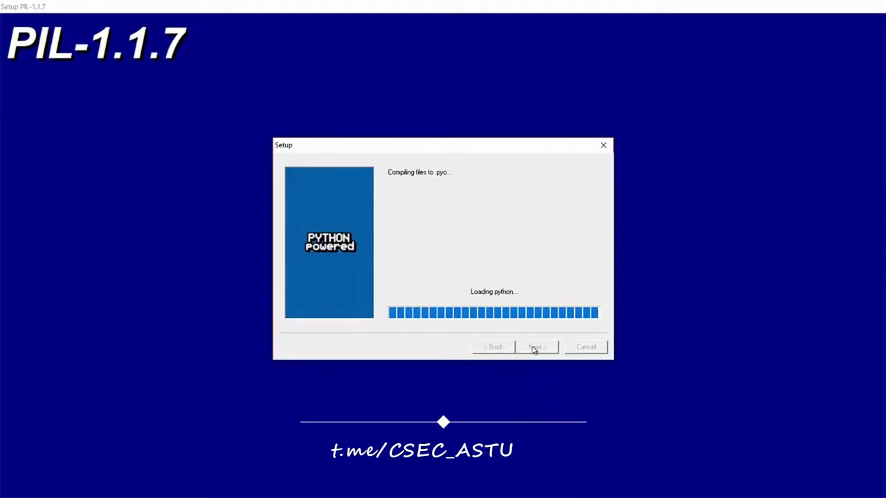
{"action": "left_click", "coordinate": [532, 347]}
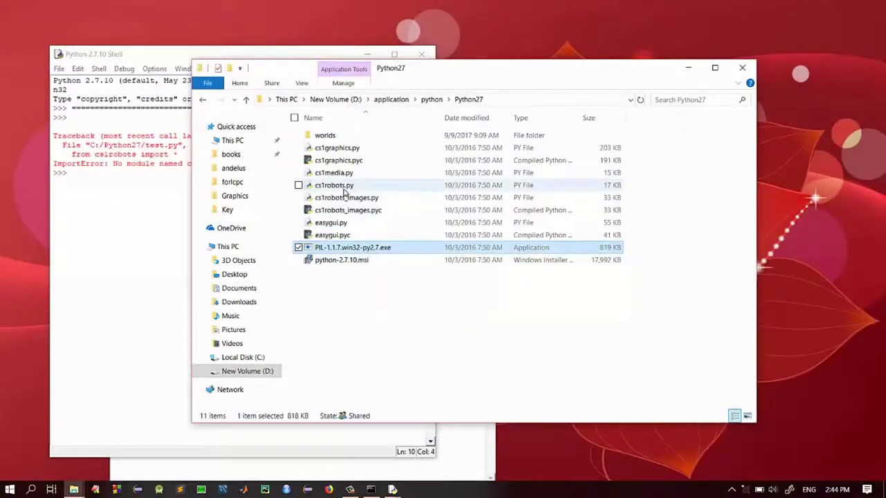
- Copy the library files from cs1graphics.py through easygui.pyc in the installer folder
{"action": "left_click", "coordinate": [332, 150]}
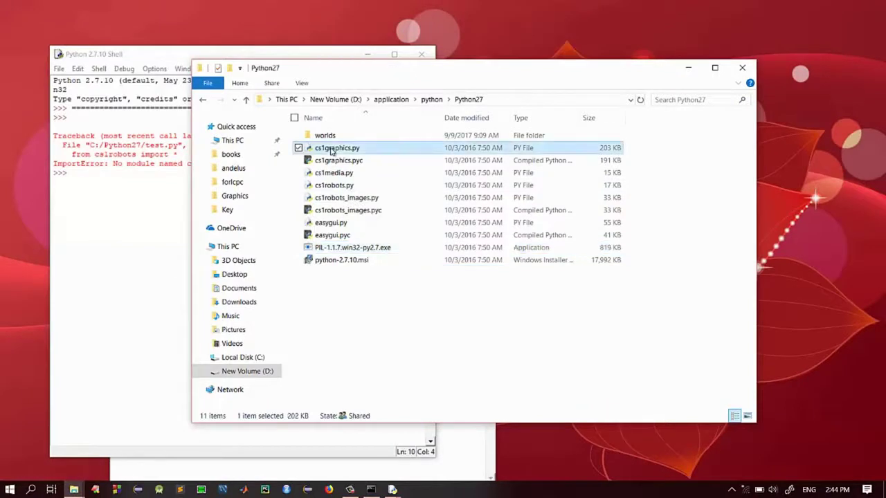
{"action": "left_click", "coordinate": [336, 235], "text": "shift"}
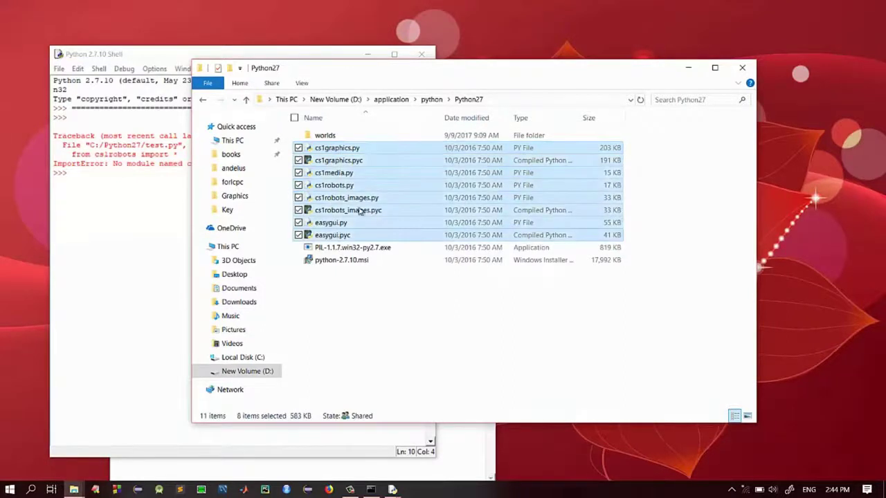
{"action": "right_click", "coordinate": [388, 191]}
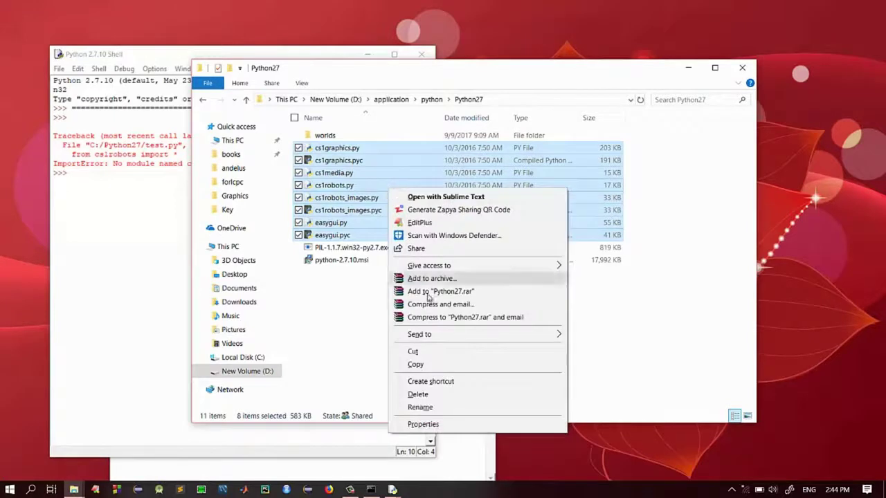
{"action": "mouse_move", "coordinate": [529, 338]}
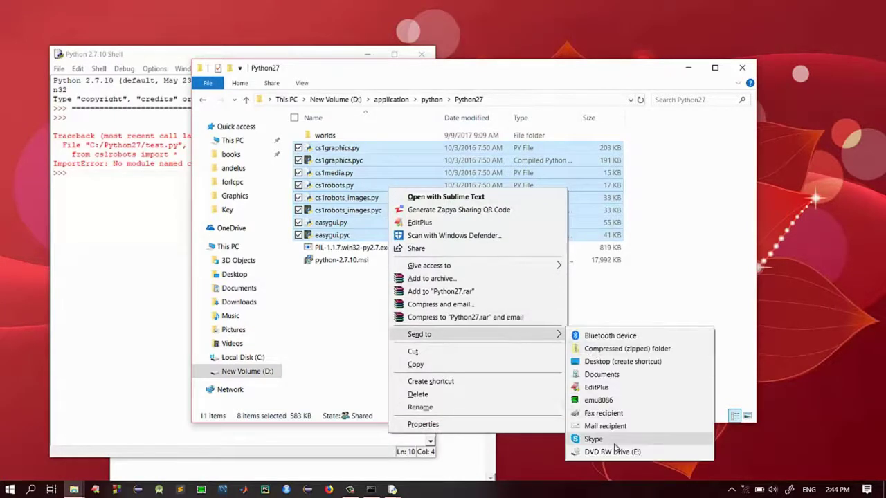
{"action": "left_click", "coordinate": [418, 364]}
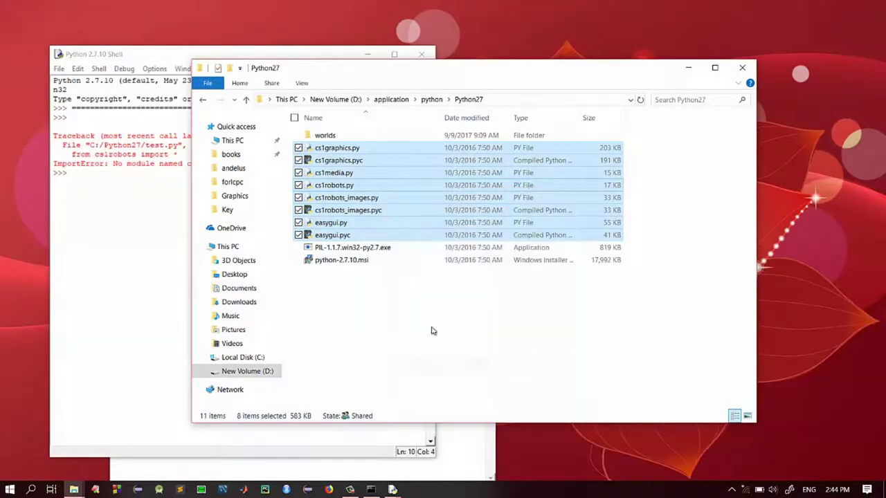
- Open the Lib\site-packages folder of the Python27 installation on Local Disk (C:)
{"action": "left_click", "coordinate": [244, 357]}
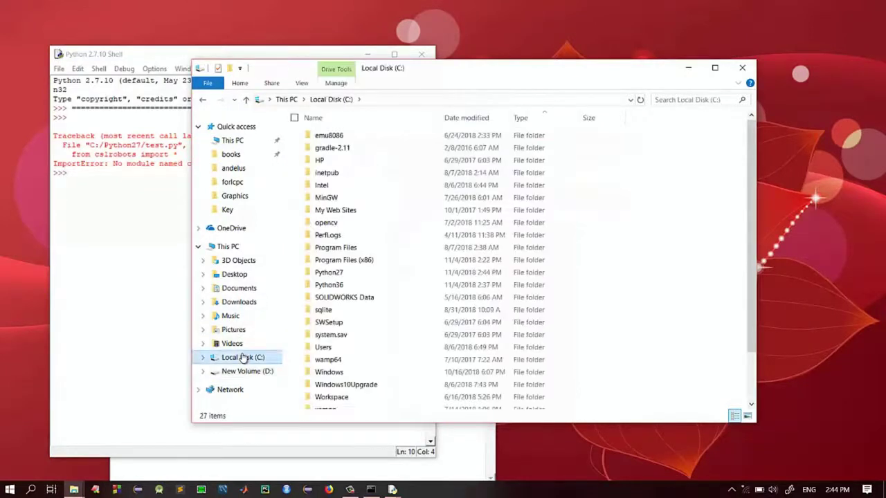
{"action": "left_click", "coordinate": [344, 274]}
{"action": "double_click", "coordinate": [344, 273]}
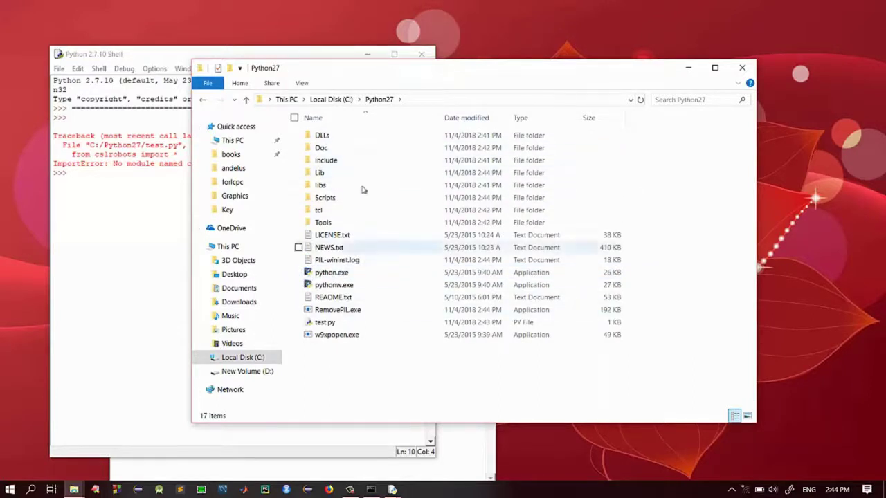
{"action": "left_click", "coordinate": [322, 173]}
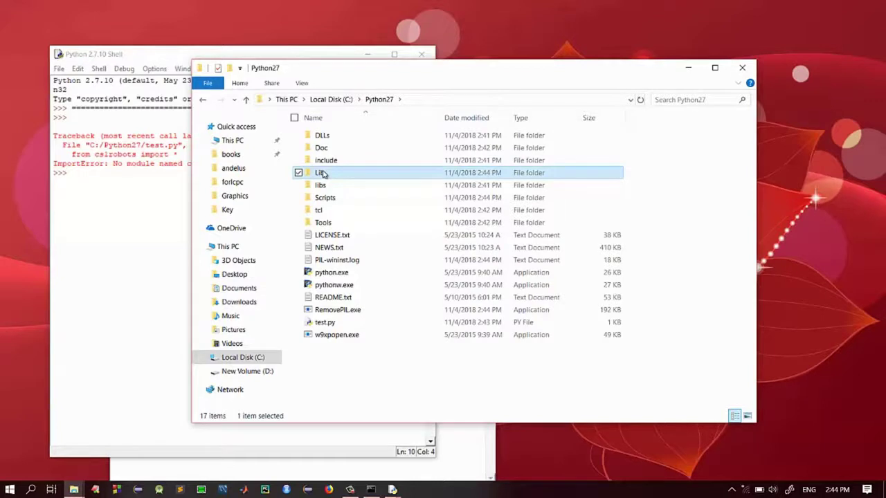
{"action": "double_click", "coordinate": [322, 173]}
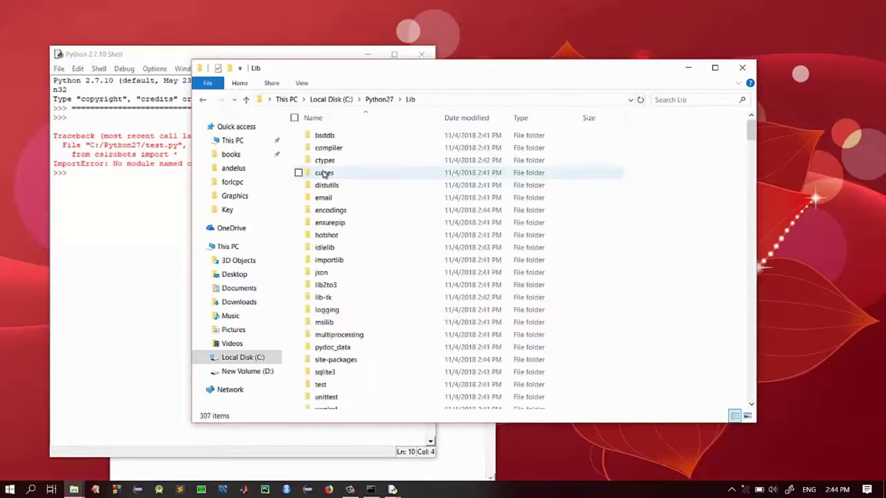
{"action": "scroll", "coordinate": [360, 291], "scroll_direction": "down", "scroll_amount": 2}
{"action": "left_click", "coordinate": [351, 311]}
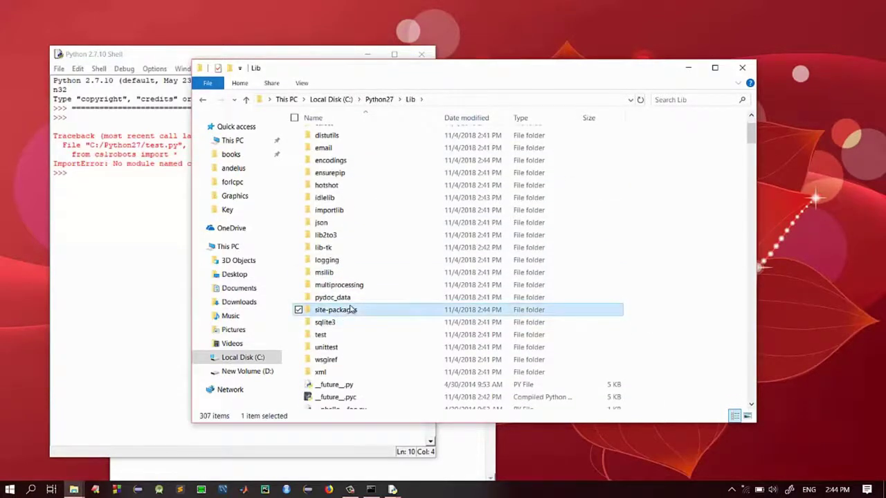
{"action": "double_click", "coordinate": [352, 309]}
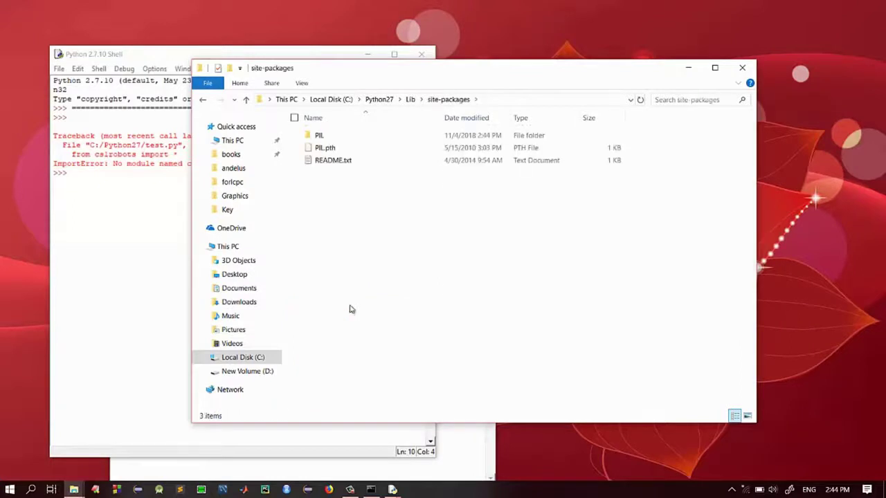
- Paste the copied cs1graphics, cs1media, cs1robots and easygui library files into the site-packages folder
{"action": "left_click", "coordinate": [331, 137]}
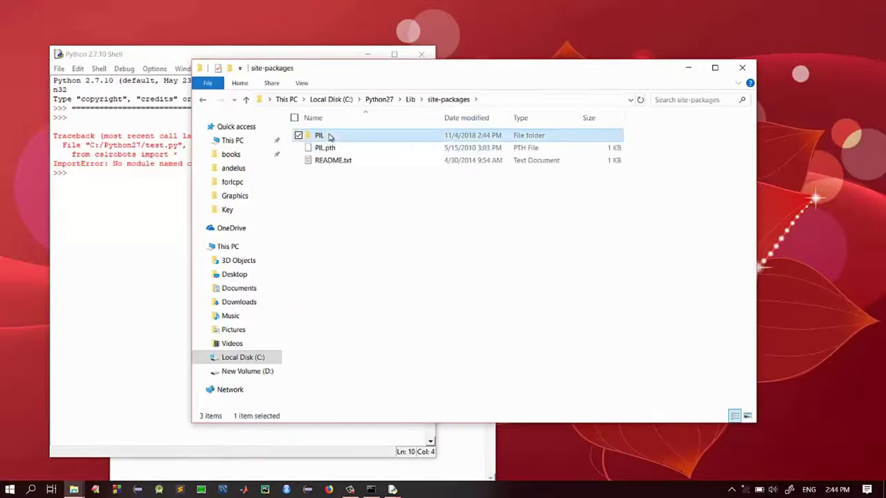
{"action": "left_click", "coordinate": [362, 226]}
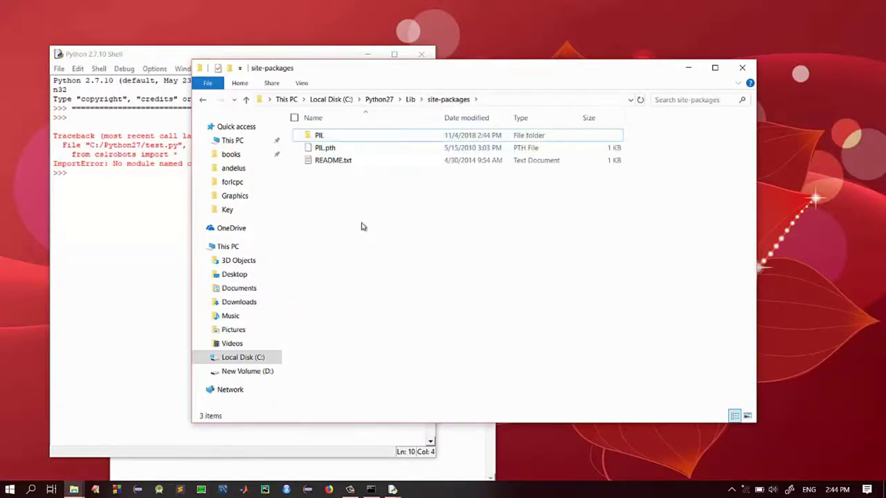
{"action": "right_click", "coordinate": [361, 226]}
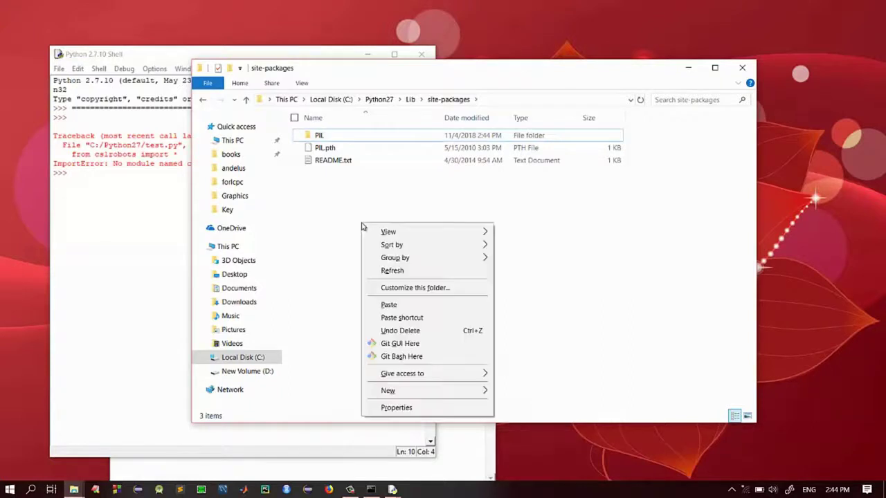
{"action": "left_click", "coordinate": [407, 304]}
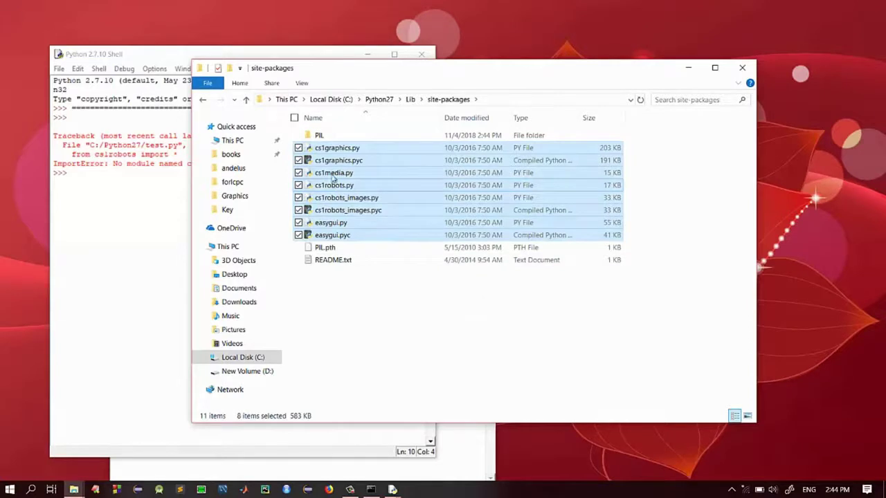
{"action": "left_click", "coordinate": [349, 151]}
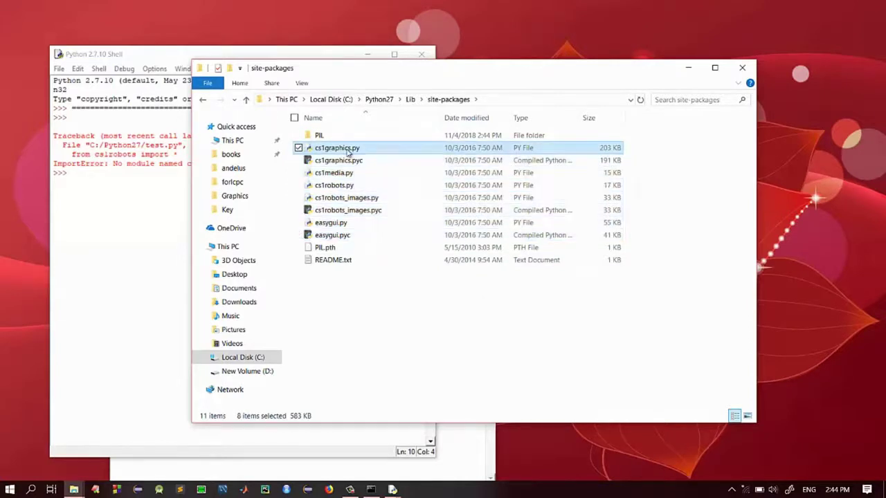
- Close the old Python shell window and run test.py again to test the cs1robots import
{"action": "left_click", "coordinate": [162, 225]}
{"action": "left_click", "coordinate": [422, 54]}
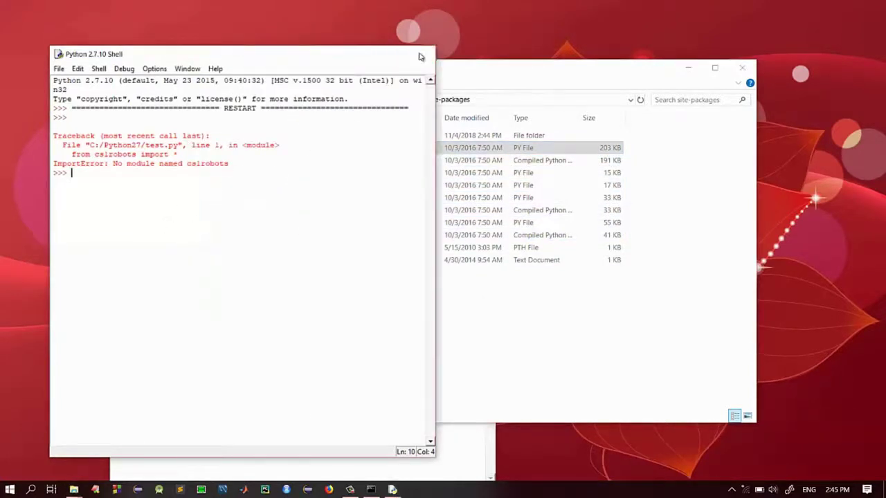
{"action": "left_click", "coordinate": [174, 152]}
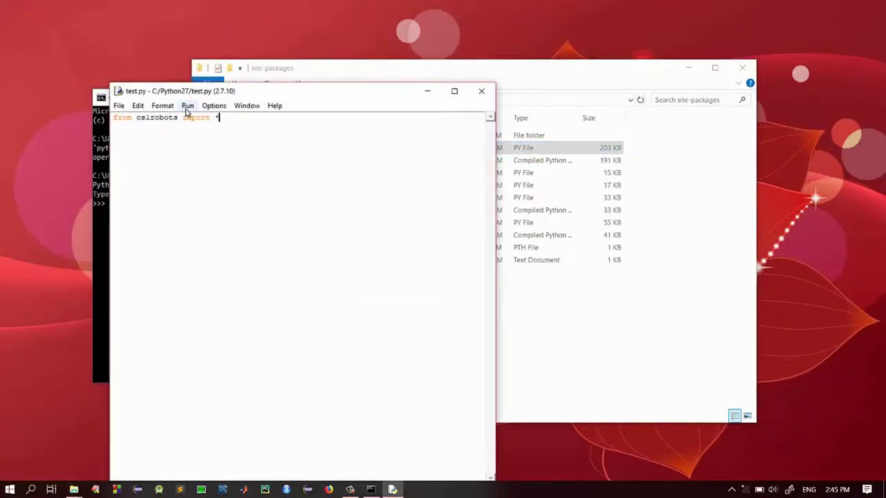
{"action": "left_click", "coordinate": [187, 109]}
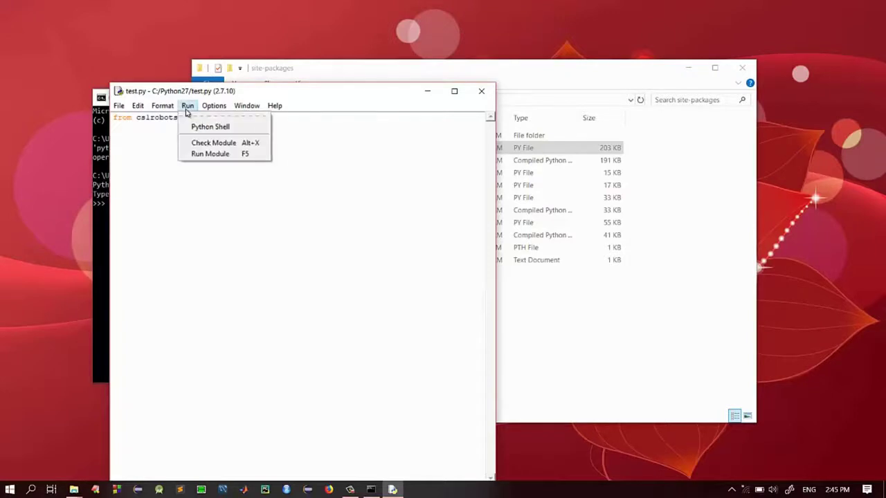
{"action": "left_click", "coordinate": [209, 155]}
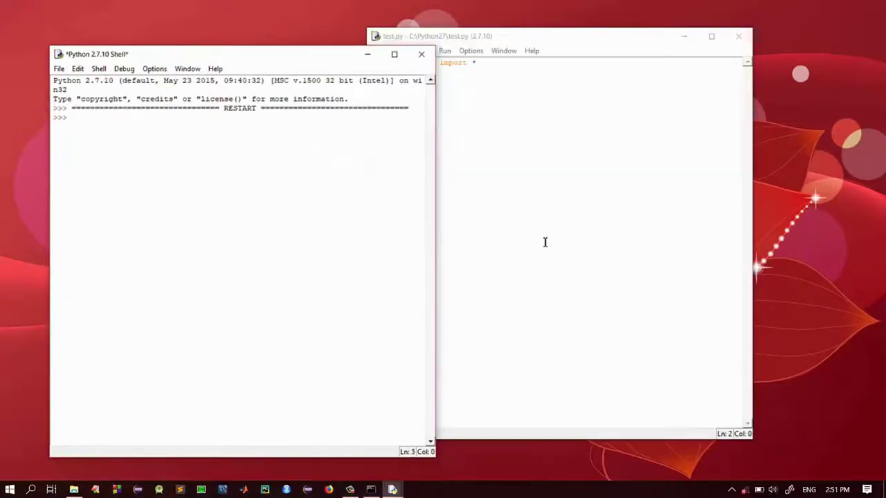
{"action": "left_click", "coordinate": [146, 142]}
{"action": "key", "text": "Return"}
- Add the line "create_world()" below the import in test.py, then save and run the script
{"action": "left_click", "coordinate": [552, 111]}
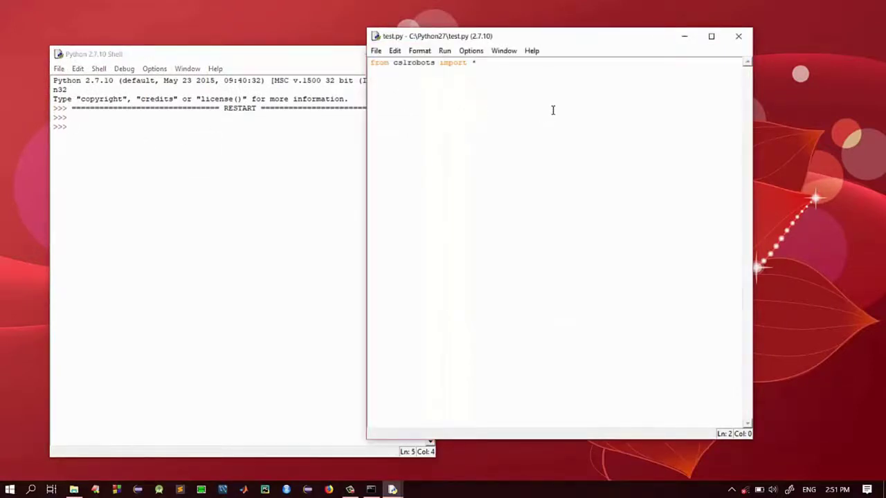
{"action": "type", "text": "c"}
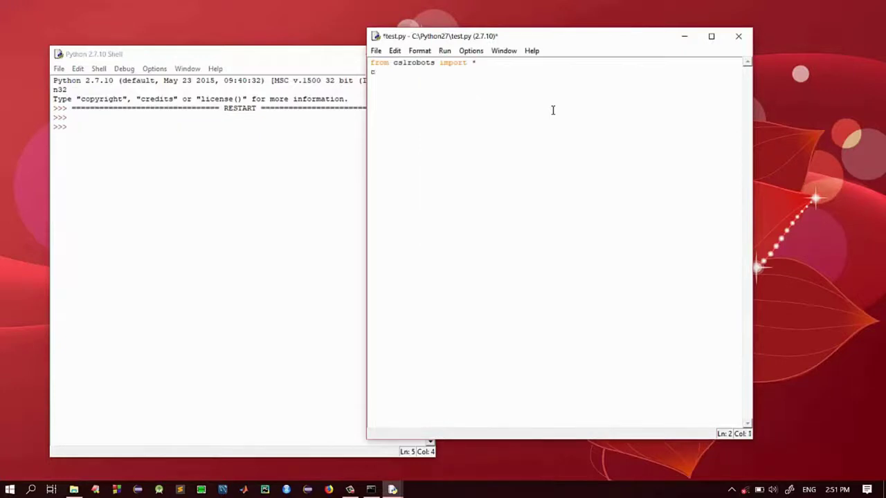
{"action": "type", "text": "reate_world"}
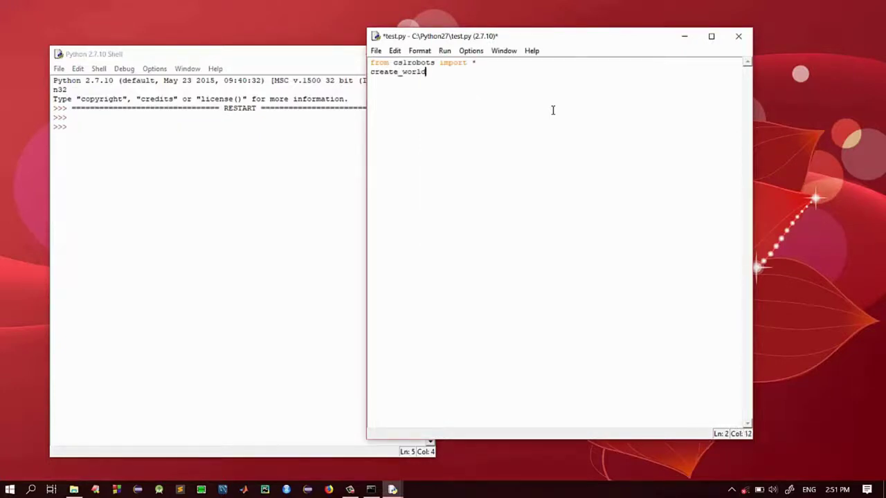
{"action": "type", "text": "()"}
{"action": "key", "text": "F5"}
{"action": "key", "text": "Return"}
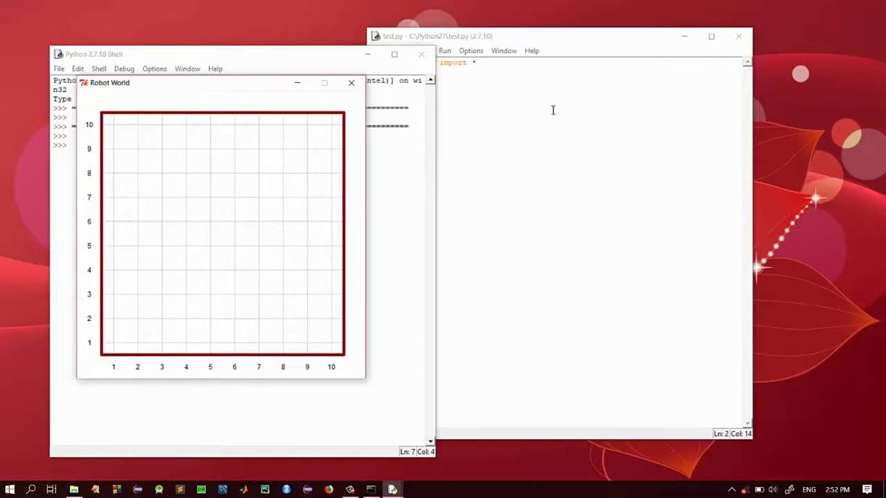
- Add the line "hubo = Robot()" below create_world() in test.py, save and run the script, and return to the editor
{"action": "left_click", "coordinate": [553, 110]}
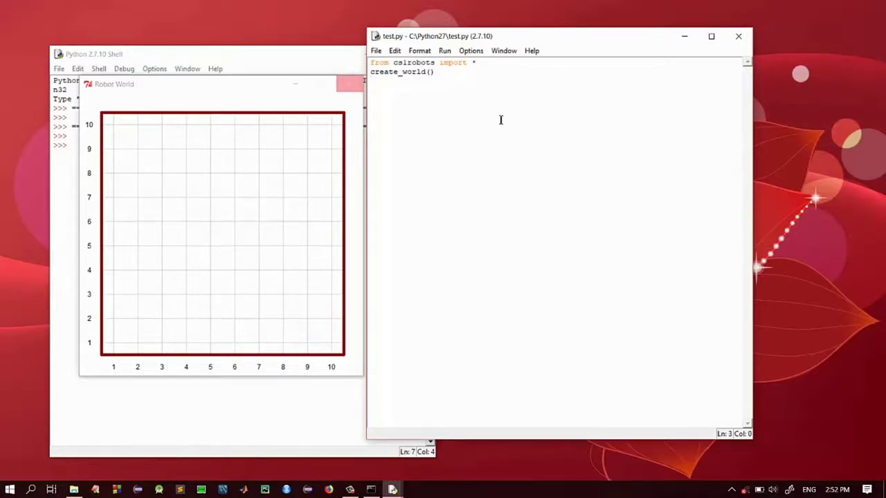
{"action": "type", "text": "hub"}
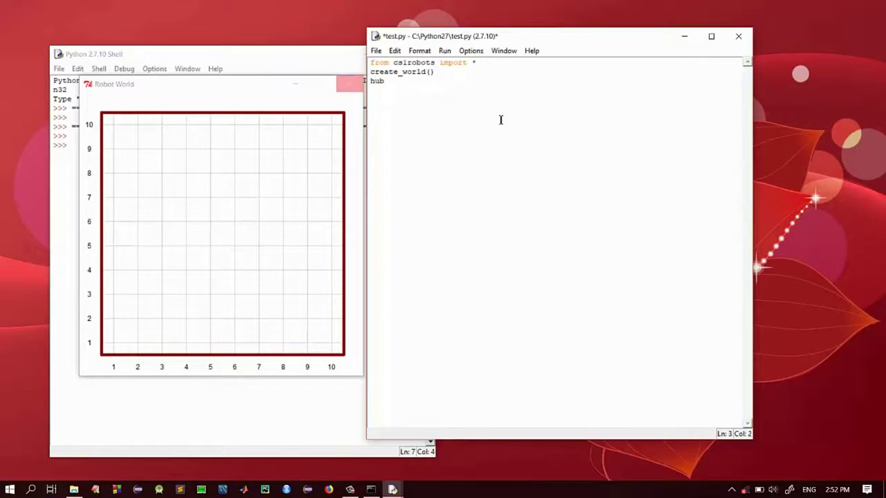
{"action": "type", "text": "o = Robot"}
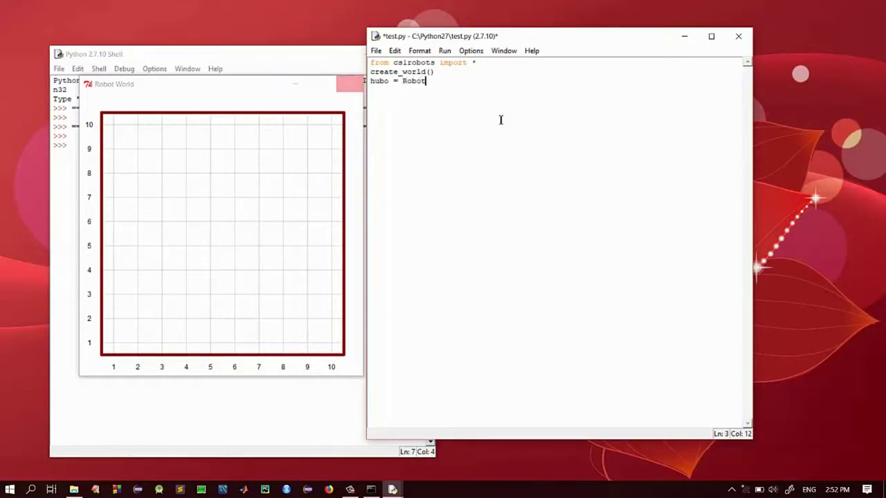
{"action": "type", "text": "()"}
{"action": "key", "text": "F5"}
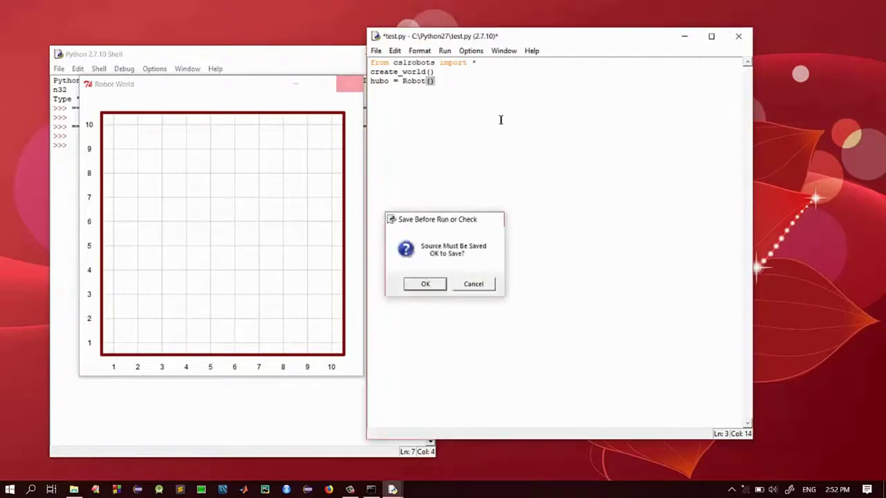
{"action": "key", "text": "Return"}
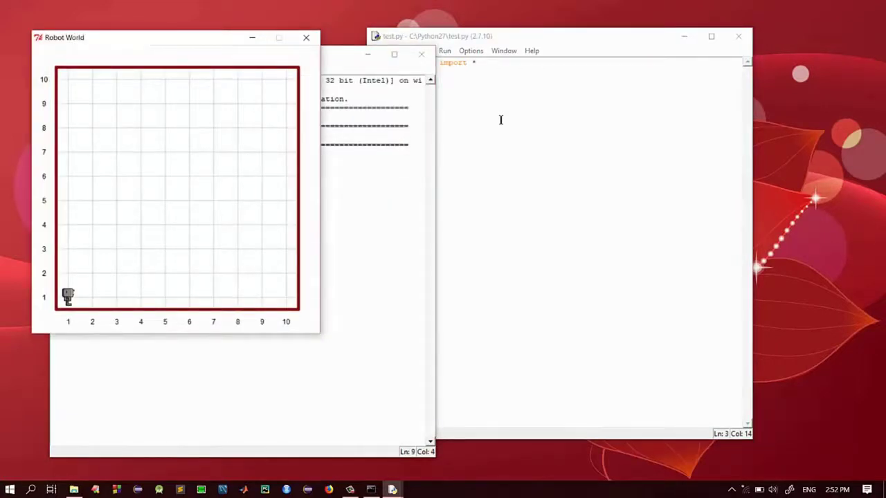
{"action": "left_click", "coordinate": [500, 120]}
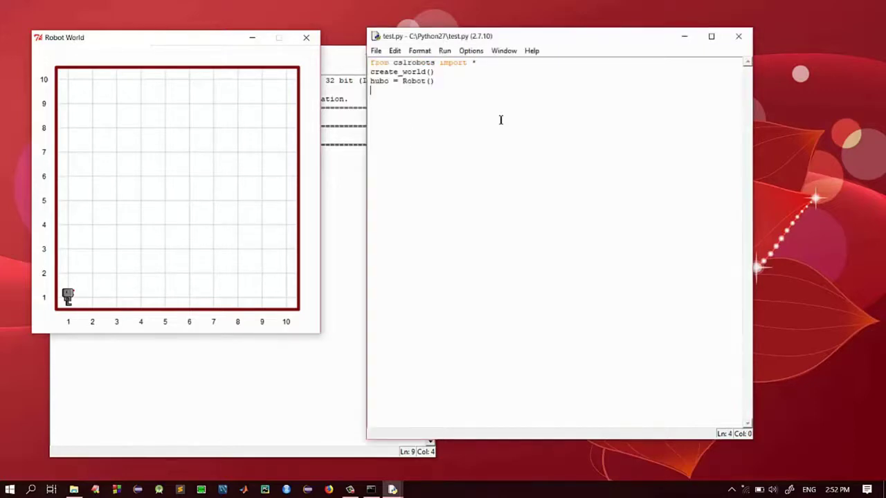